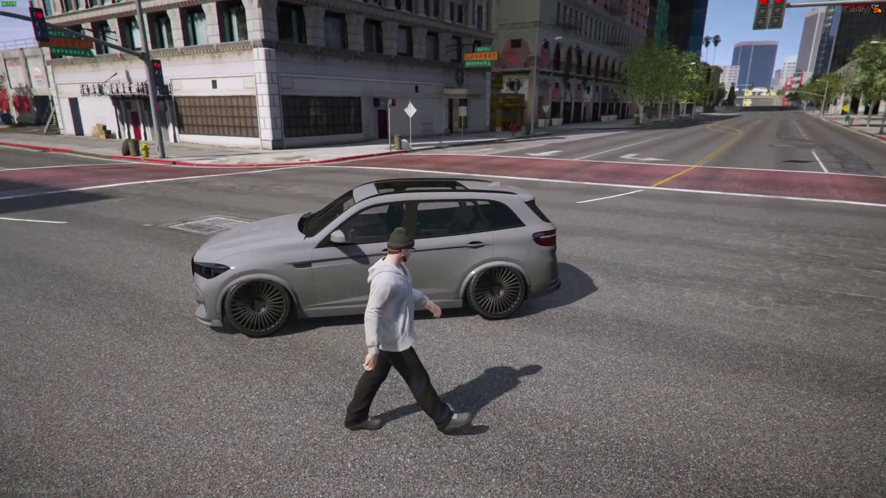
Walk around the grey SUV to examine its tail lights and get into the driver's seat.
{"action": "key", "text": "w"}
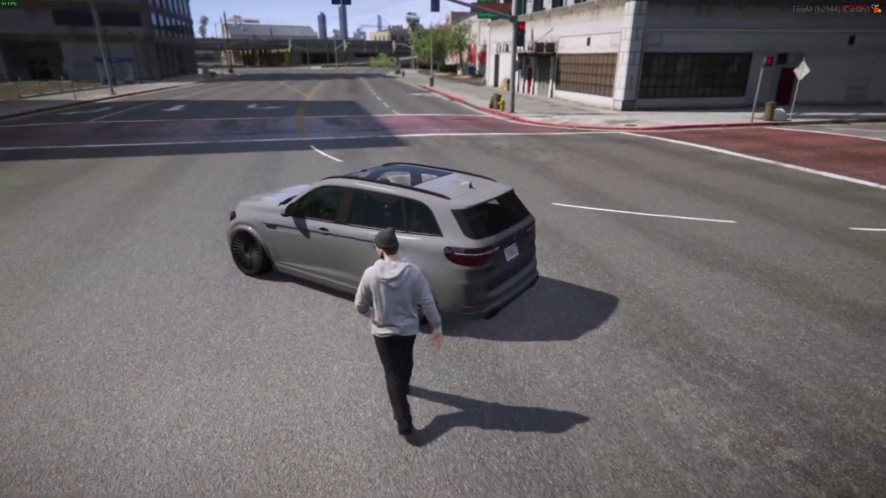
{"action": "key", "text": "f"}
{"action": "key", "text": "m"}
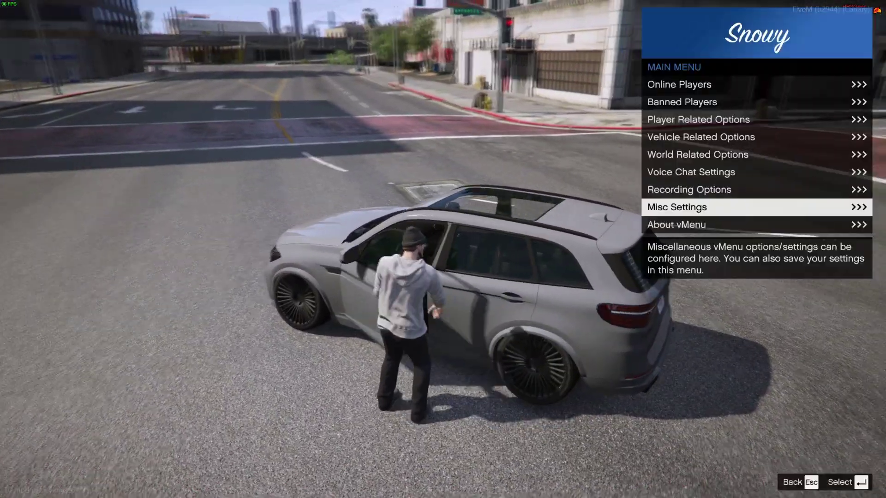
{"action": "key", "text": "Return"}
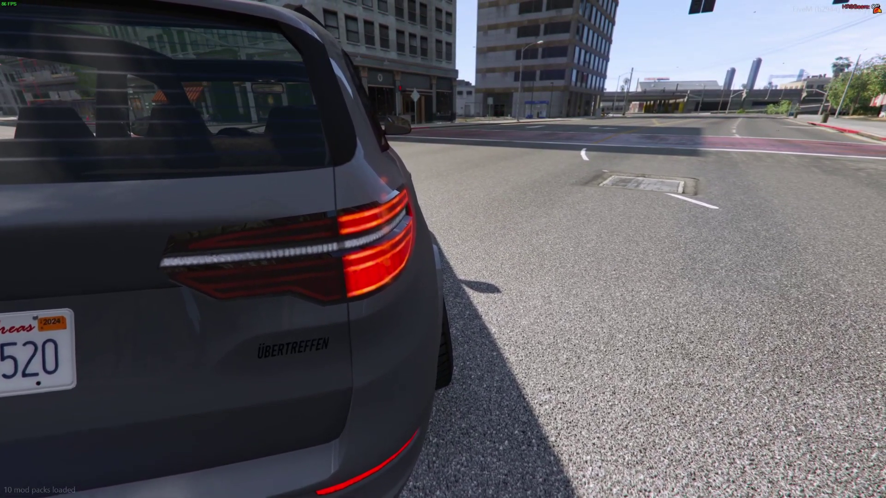
{"action": "key", "text": "v"}
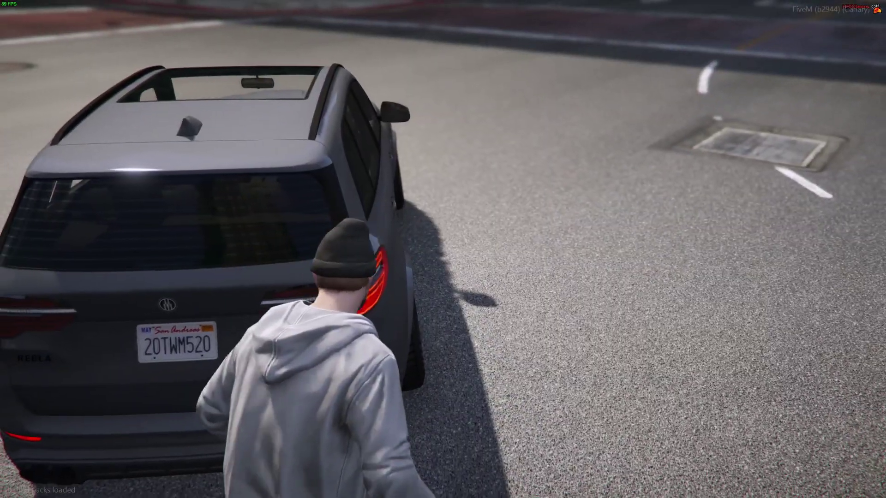
{"action": "key", "text": "a"}
{"action": "key", "text": "w"}
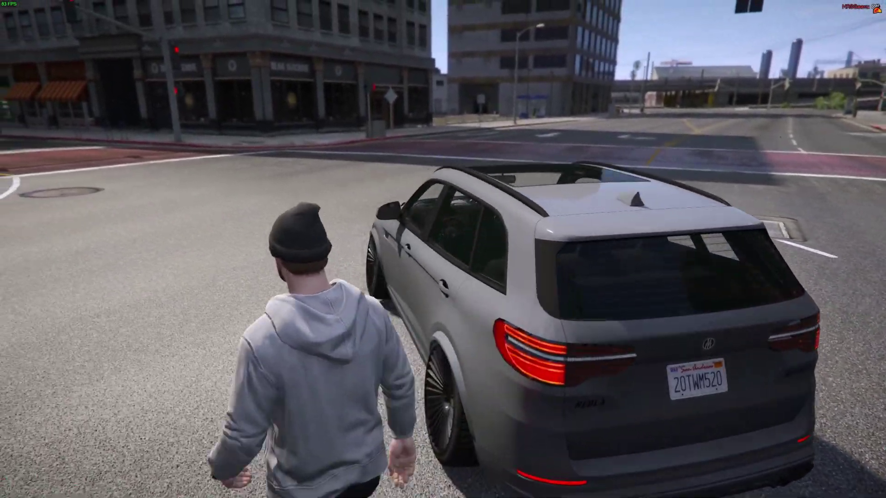
{"action": "key", "text": "w"}
{"action": "key", "text": "f"}
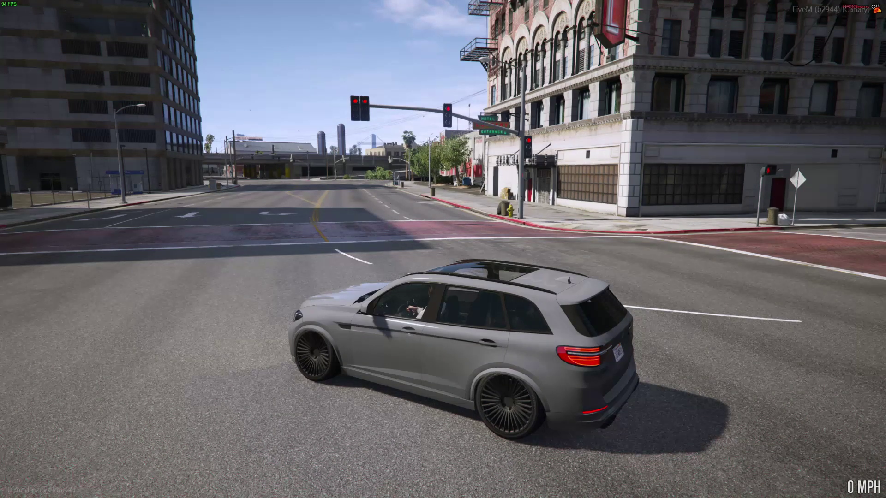
Delete the current vehicle by running the dv command in the FiveM console.
{"action": "key", "text": "F8"}
{"action": "type", "text": "dv"}
{"action": "key", "text": "Return"}
{"action": "key", "text": "F8"}
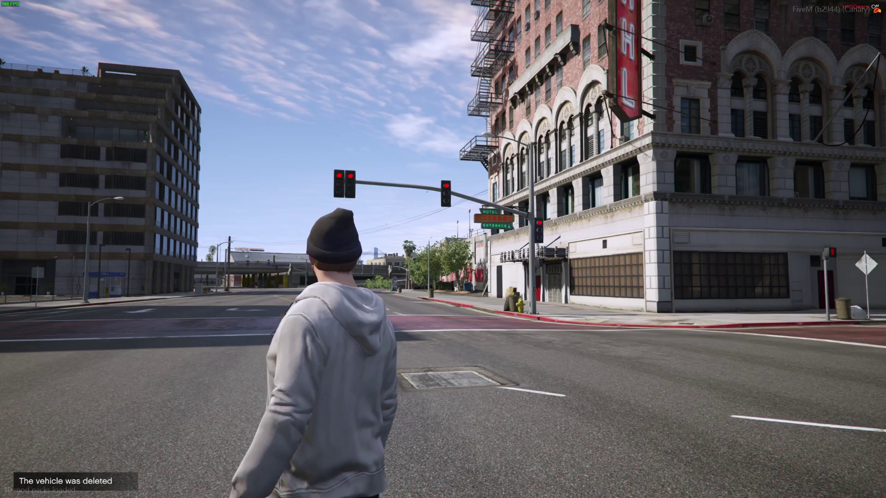
Switch to Notepad++ and close all files that are open there.
{"action": "key", "text": "alt+Tab"}
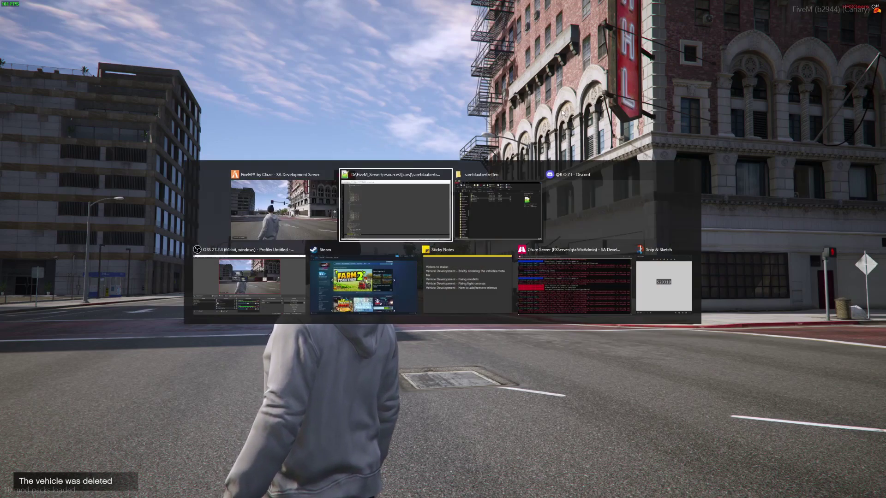
{"action": "key", "text": "ctrl+w"}
{"action": "key", "text": "ctrl+w"}
{"action": "key", "text": "ctrl+w"}
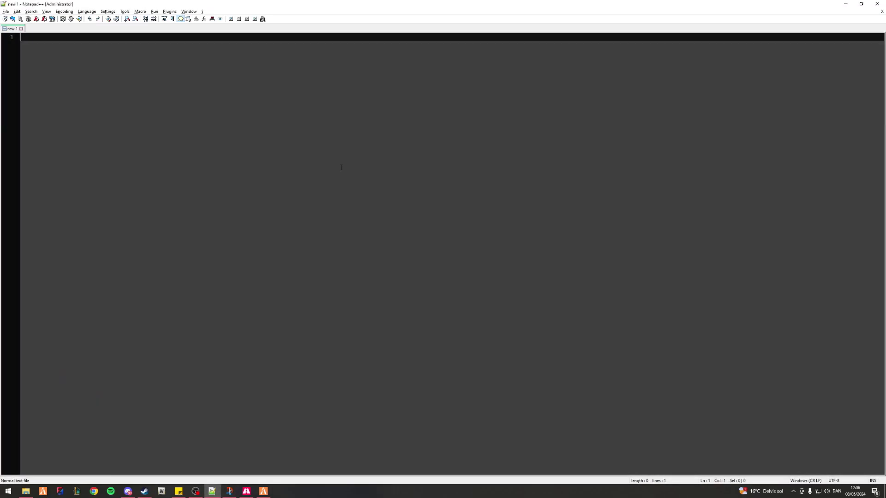
Switch to File Explorer and open carvariations.meta from the sareblaubertreffen resource folder.
{"action": "key", "text": "alt+Tab"}
{"action": "left_click", "coordinate": [471, 189]}
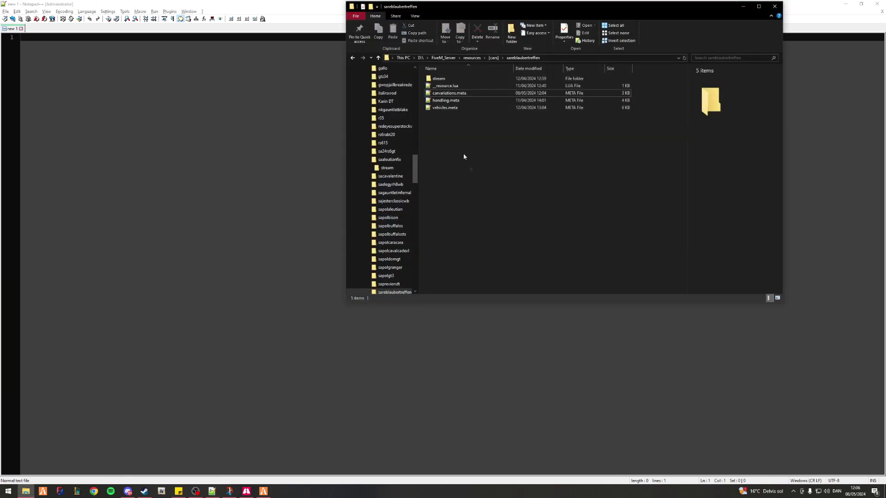
{"action": "double_click", "coordinate": [446, 94]}
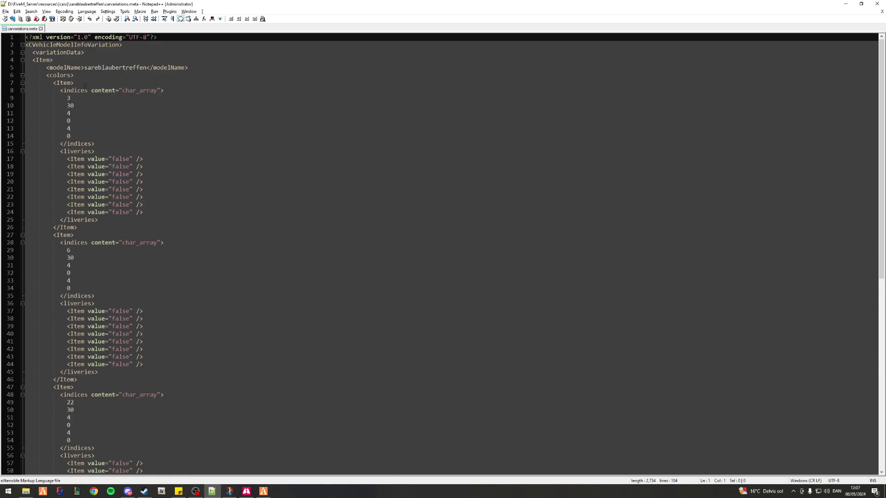
Examine the model name, colours, kits, siren settings and light settings entries in carvariations.meta.
{"action": "double_click", "coordinate": [85, 67]}
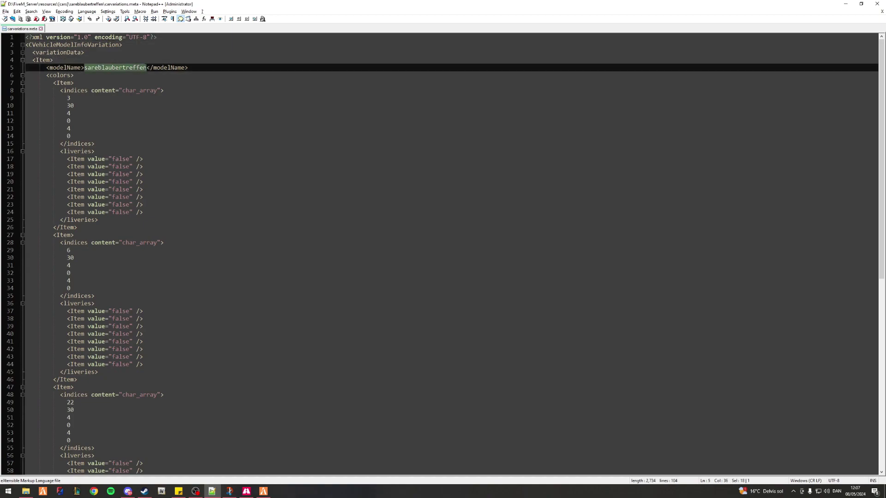
{"action": "left_click", "coordinate": [74, 106]}
{"action": "scroll", "coordinate": [443, 254], "scroll_direction": "down", "scroll_amount": 15}
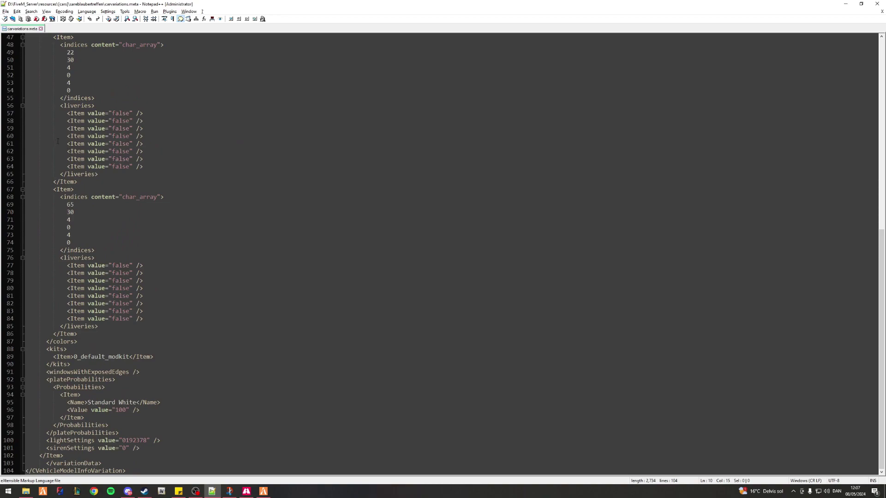
{"action": "left_click_drag", "start_coordinate": [26, 348], "coordinate": [118, 376]}
{"action": "left_click", "coordinate": [167, 343]}
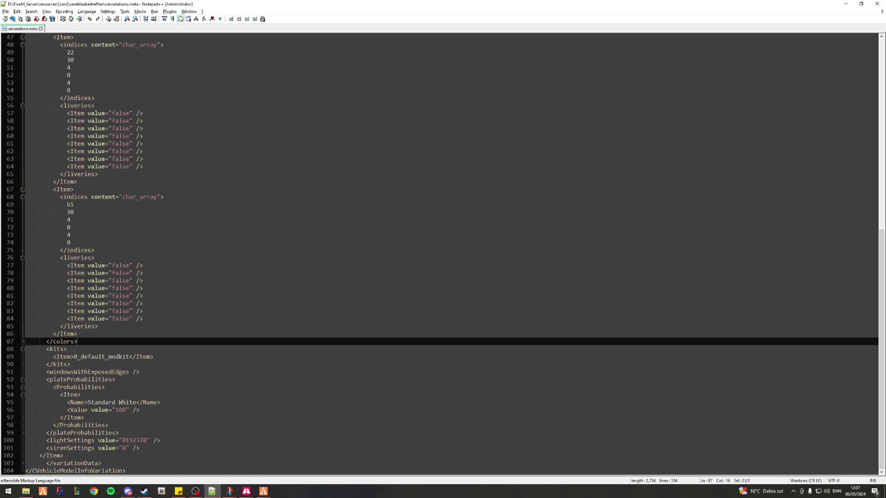
{"action": "left_click_drag", "start_coordinate": [141, 448], "coordinate": [36, 448]}
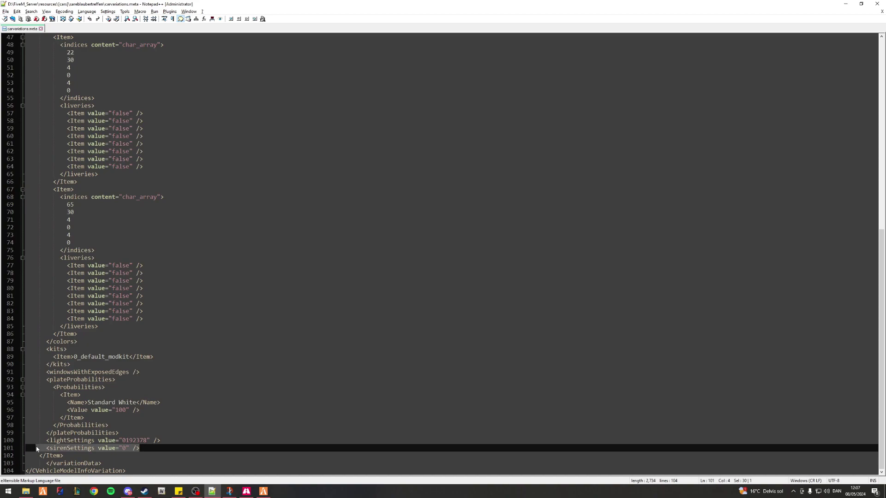
{"action": "left_click_drag", "start_coordinate": [47, 440], "coordinate": [161, 437]}
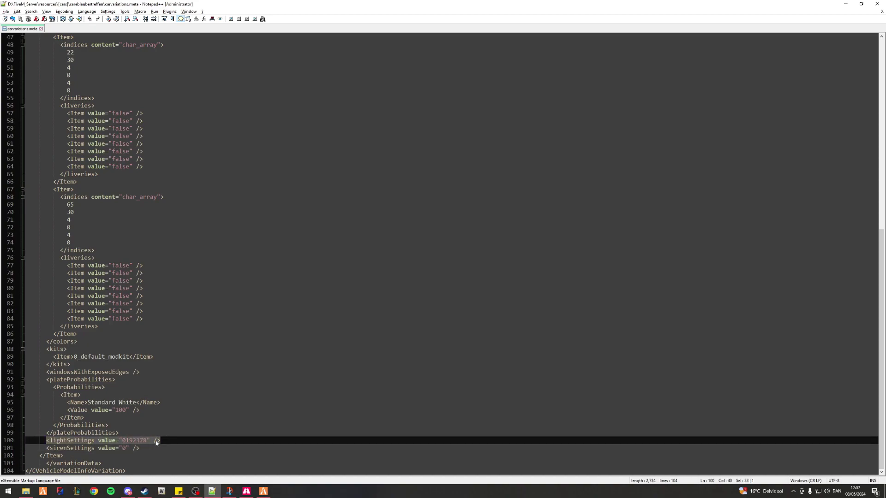
{"action": "left_click", "coordinate": [156, 441]}
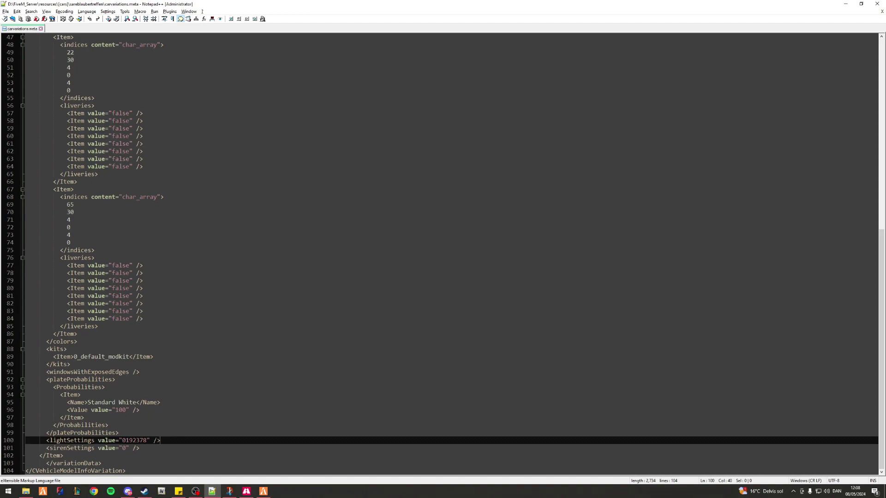
{"action": "left_click_drag", "start_coordinate": [148, 441], "coordinate": [122, 441]}
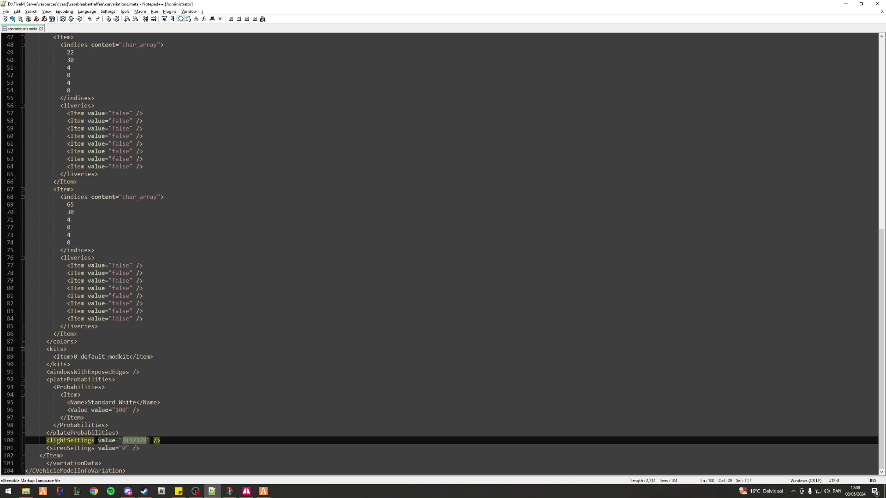
{"action": "left_click", "coordinate": [230, 391]}
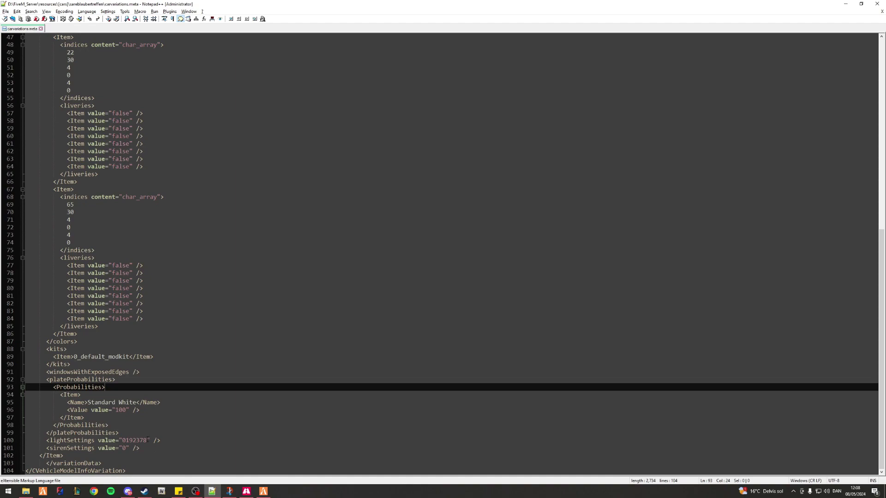
Set the lightSettings value to 49753 in carvariations.meta and save the file.
{"action": "double_click", "coordinate": [134, 441]}
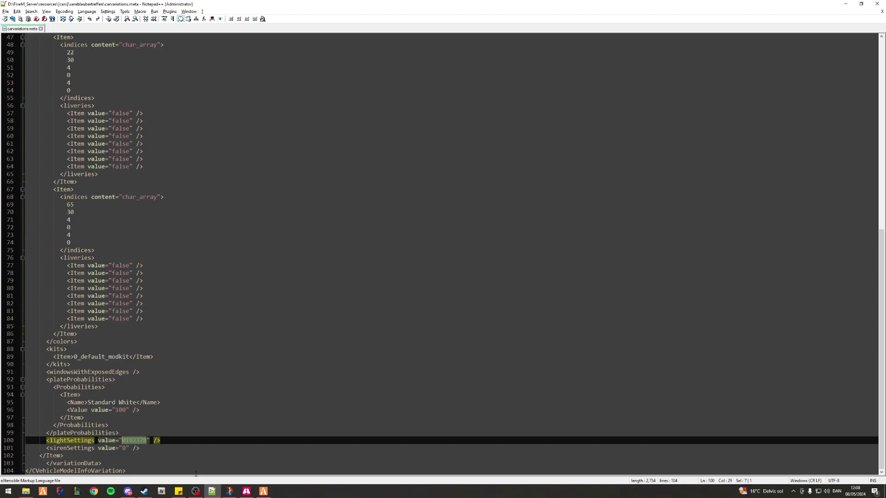
{"action": "type", "text": "44754"}
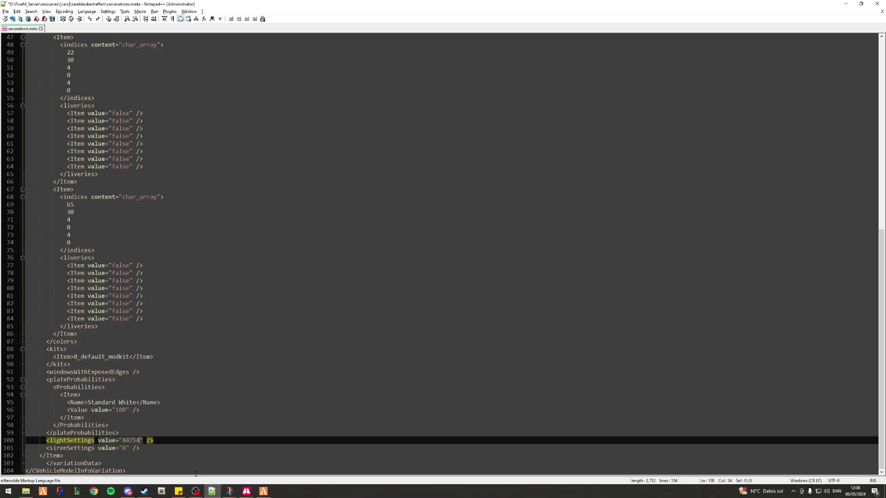
{"action": "key", "text": "shift+Left"}
{"action": "type", "text": "9"}
{"action": "key", "text": "shift+Left"}
{"action": "type", "text": "3"}
{"action": "key", "text": "ctrl+s"}
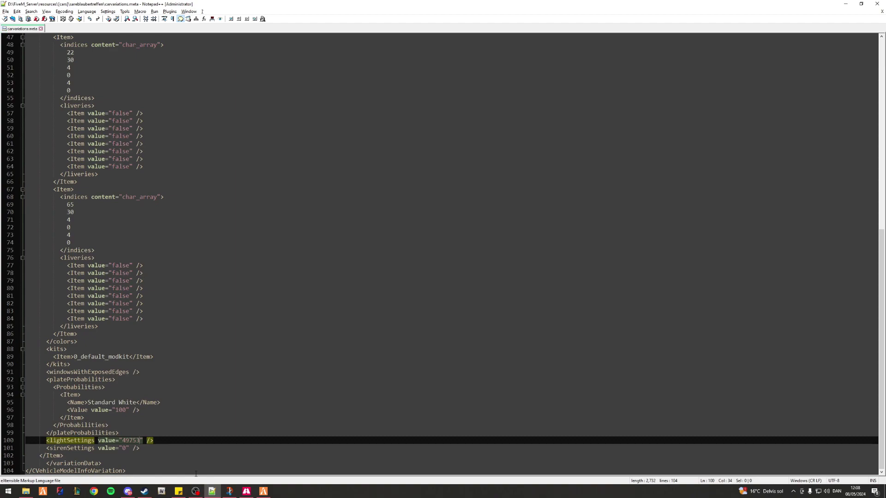
Switch to FiveM and restart the sareblaubertreffen resource from the console.
{"action": "key", "text": "alt+Tab"}
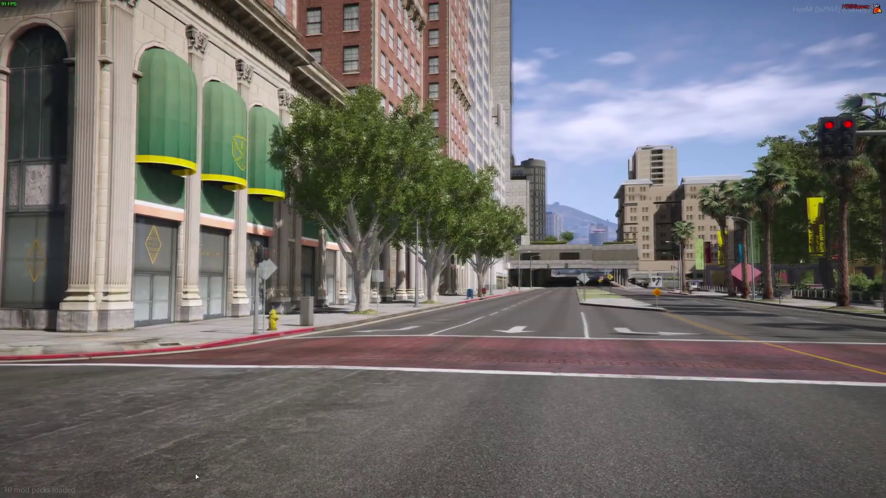
{"action": "key", "text": "v"}
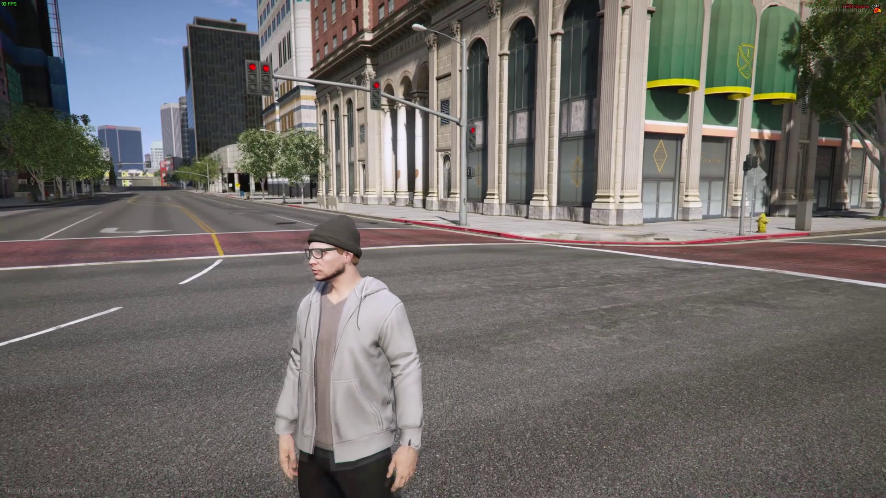
{"action": "key", "text": "F8"}
{"action": "key", "text": "Up"}
{"action": "key", "text": "Up"}
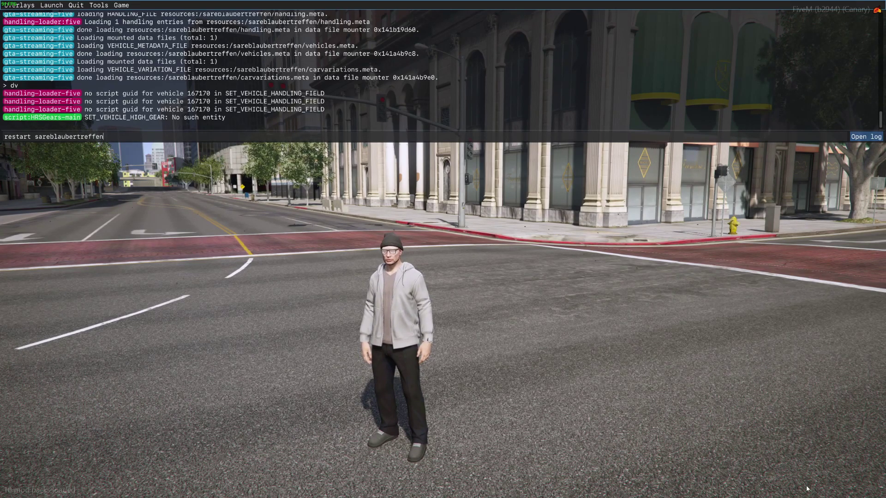
{"action": "key", "text": "Return"}
{"action": "key", "text": "F8"}
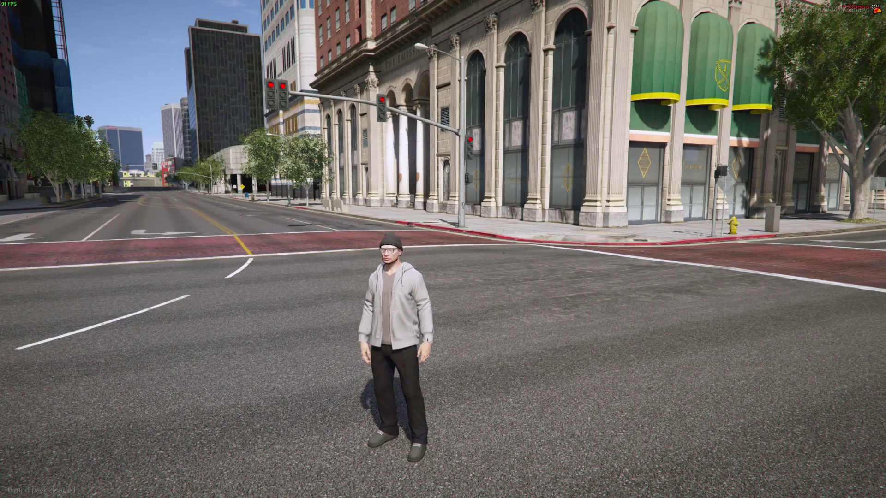
Spawn the saved sareblaubertreffen (Rebla GTS) vehicle from vMenu.
{"action": "key", "text": "m"}
{"action": "key", "text": "Return"}
{"action": "key", "text": "Return"}
{"action": "key", "text": "Right"}
{"action": "key", "text": "Up"}
{"action": "key", "text": "Down"}
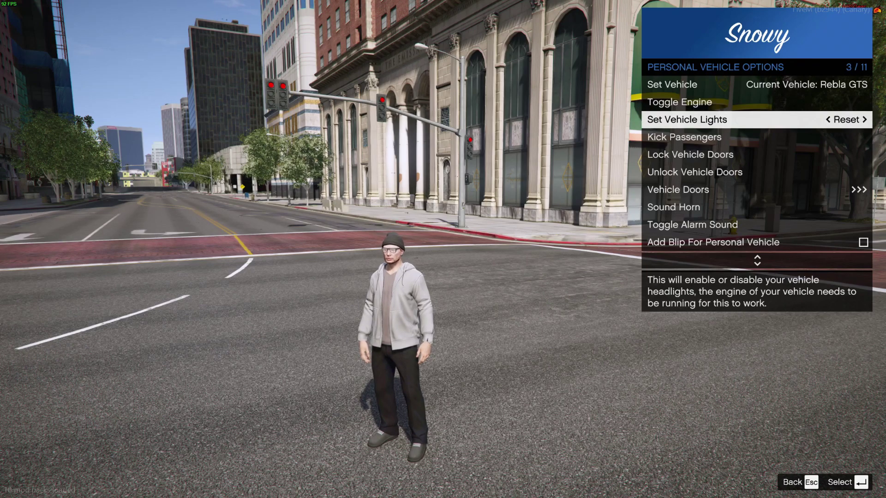
{"action": "key", "text": "Escape"}
{"action": "key", "text": "Up"}
{"action": "key", "text": "Return"}
{"action": "key", "text": "Return"}
{"action": "key", "text": "Return"}
{"action": "key", "text": "Return"}
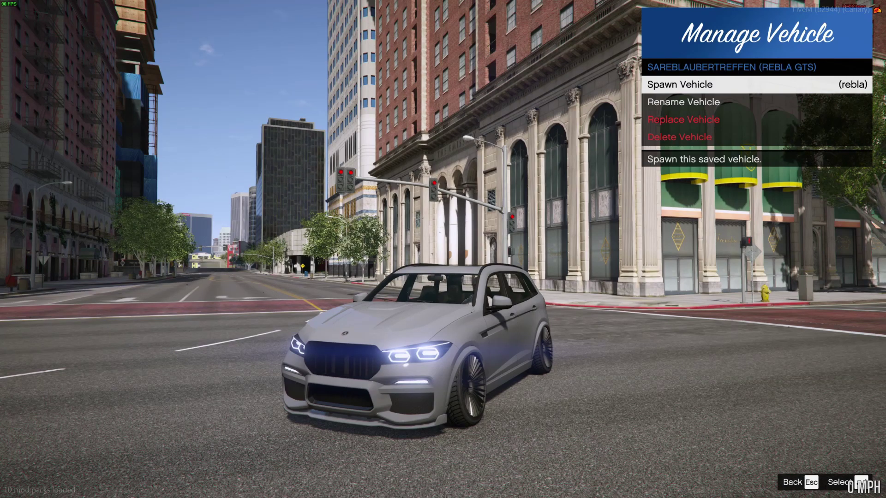
Switch to Notepad++ and set the lightSettings value in carvariations.meta to 49, also deleting the spawned vehicle in FiveM.
{"action": "key", "text": "alt+Tab"}
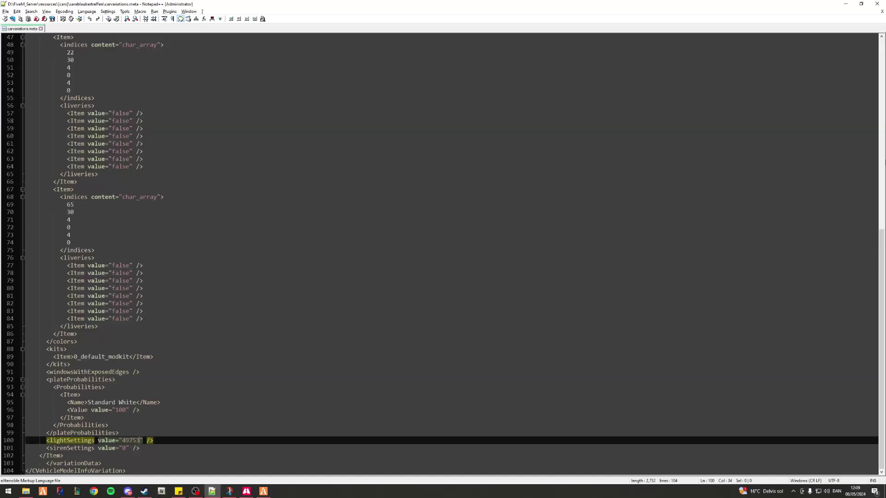
{"action": "key", "text": "shift+Right"}
{"action": "key", "text": "shift+Right"}
{"action": "key", "text": "shift+Right"}
{"action": "key", "text": "Left"}
{"action": "key", "text": "Left"}
{"action": "key", "text": "ctrl+shift+Right"}
{"action": "key", "text": "alt+Tab"}
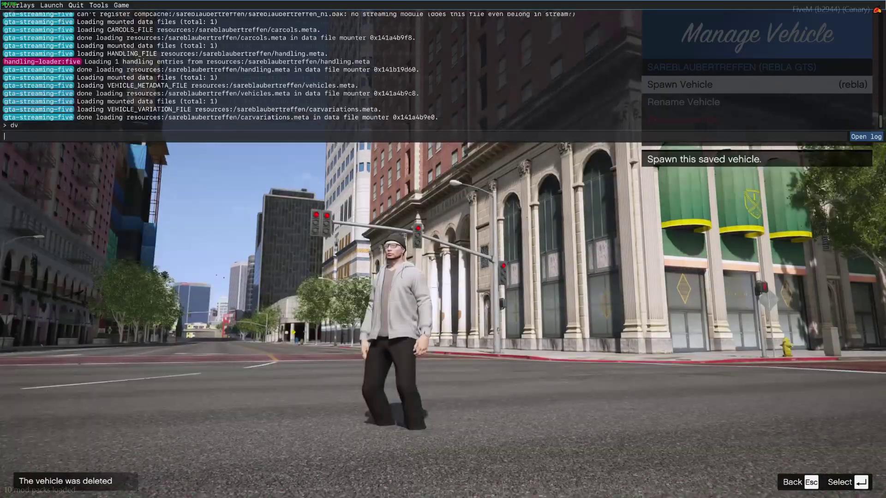
{"action": "key", "text": "alt+Tab"}
{"action": "type", "text": "49"}
Return to FiveM with carvariations.meta saved, close vMenu and restart the sareblaubertreffen resource again.
{"action": "key", "text": "alt+Tab"}
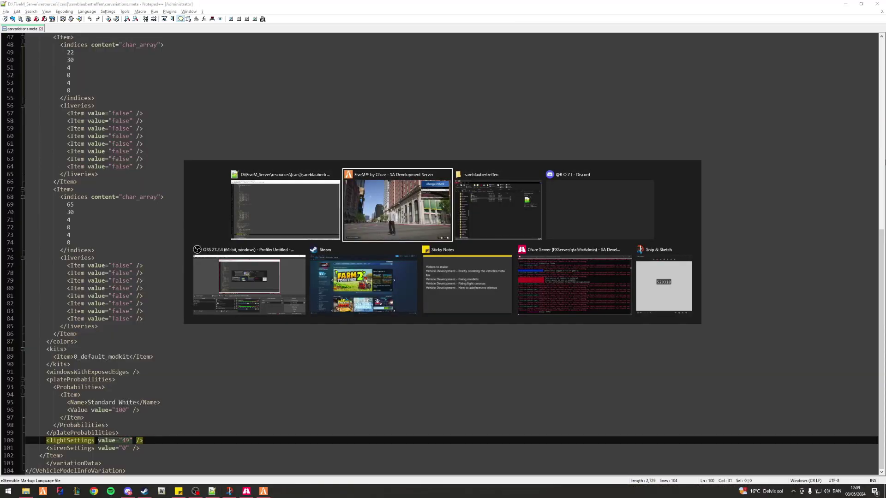
{"action": "key", "text": "Escape"}
{"action": "key", "text": "Escape"}
{"action": "key", "text": "Escape"}
{"action": "key", "text": "Escape"}
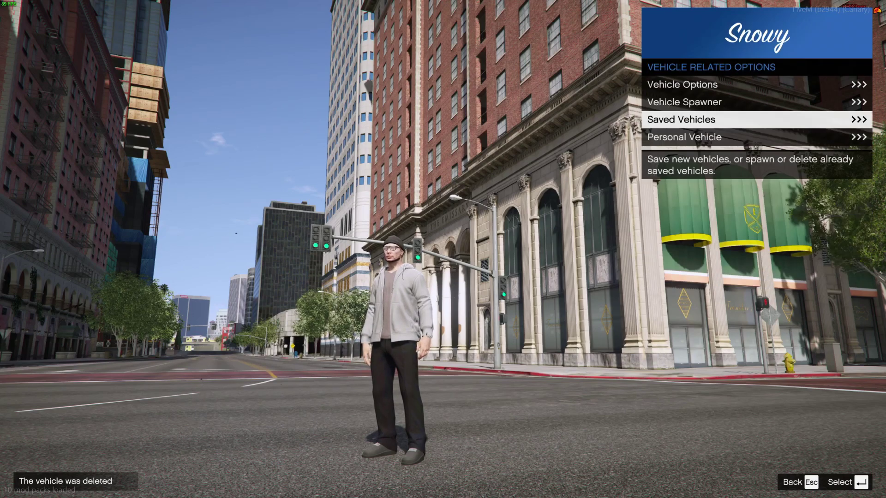
{"action": "key", "text": "F8"}
{"action": "key", "text": "Up"}
{"action": "key", "text": "Return"}
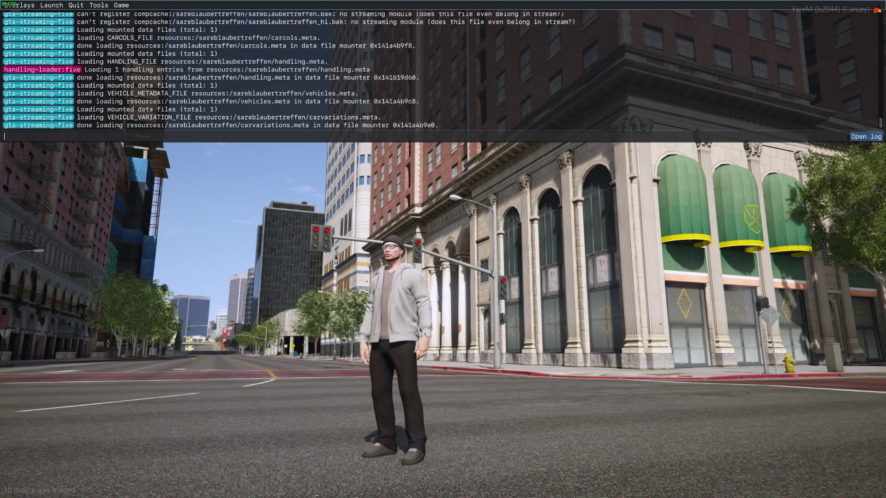
{"action": "key", "text": "F8"}
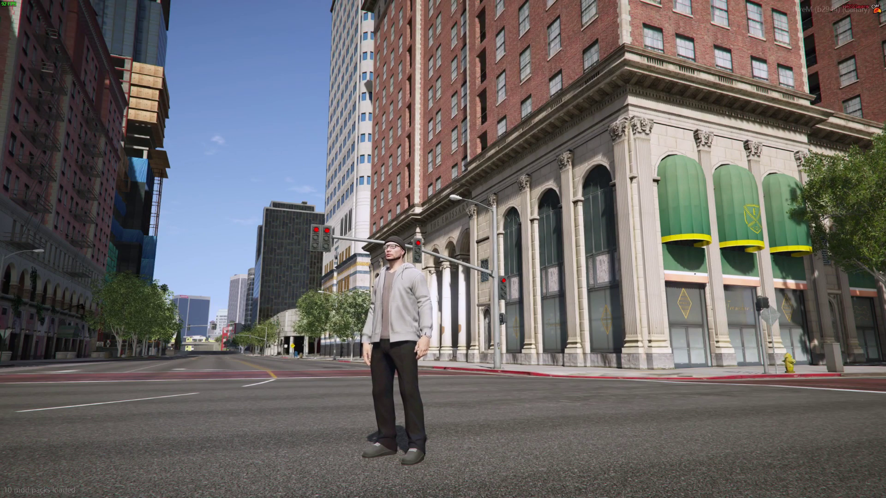